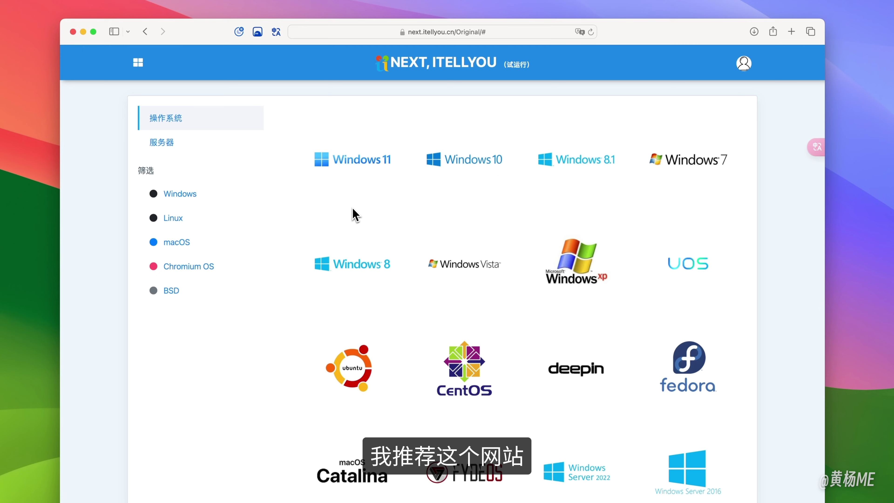
Step: Find the Windows 11, version 23H2 (ARM64) Chinese-Simplified image on the Windows 11 page and copy its BT download link
left_click(356, 190)
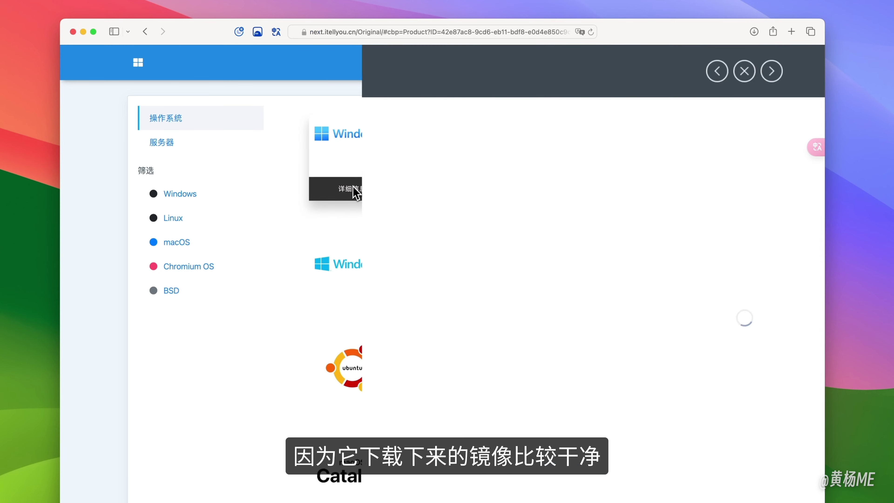
scroll(355, 191, "down", 5)
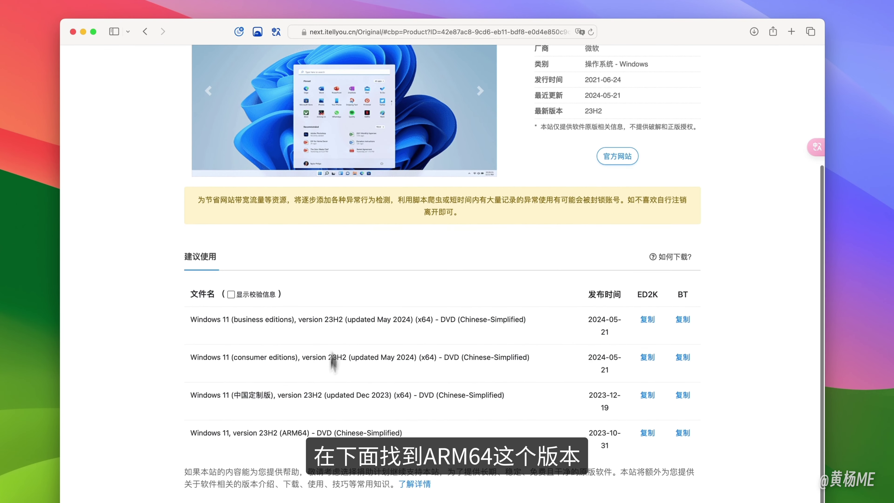
double_click(304, 434)
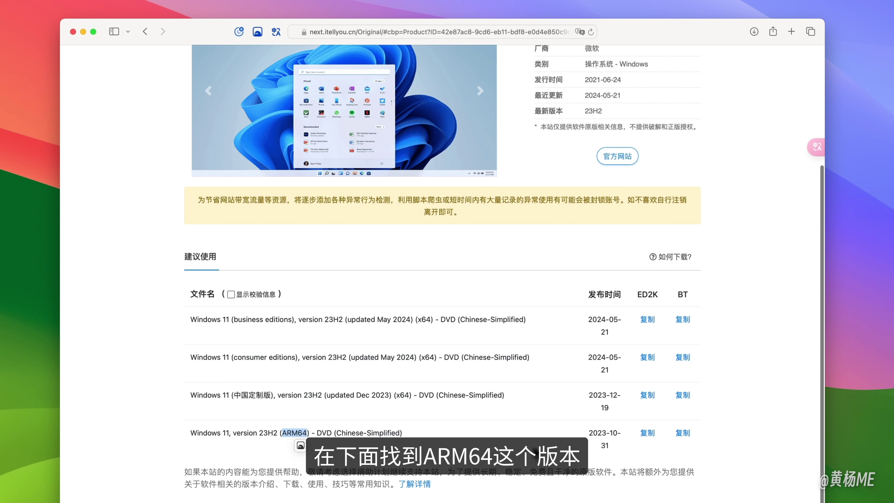
left_click(685, 434)
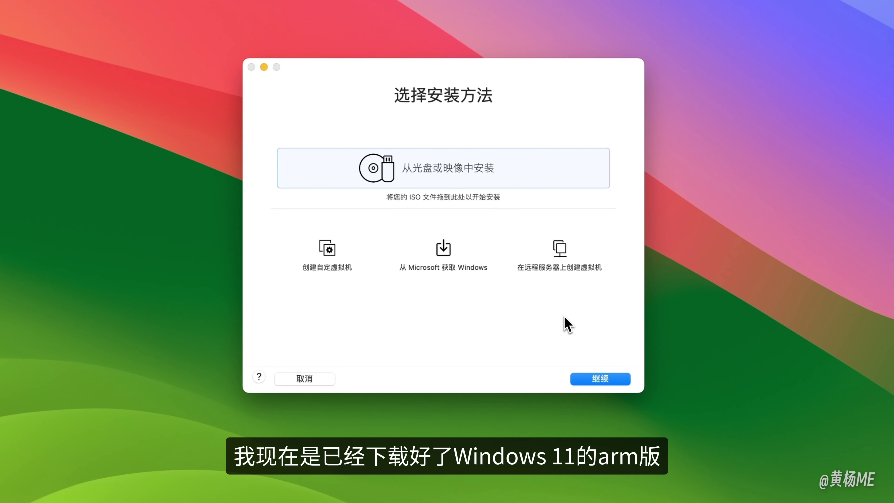
Step: Use the downloaded Windows 11 23H2 Arm64 ISO as the new virtual machine's installation image in VMware Fusion, and accept UEFI firmware
left_click_drag(893, 247, 890, 246)
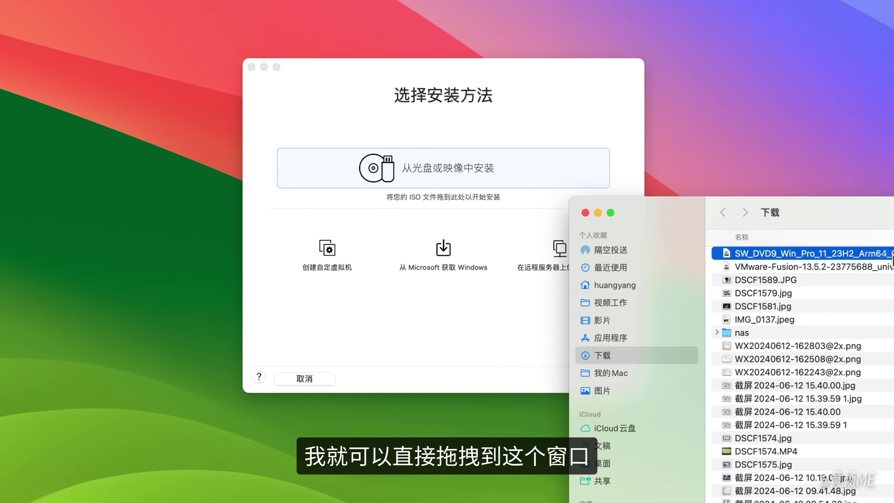
left_click_drag(806, 253, 465, 179)
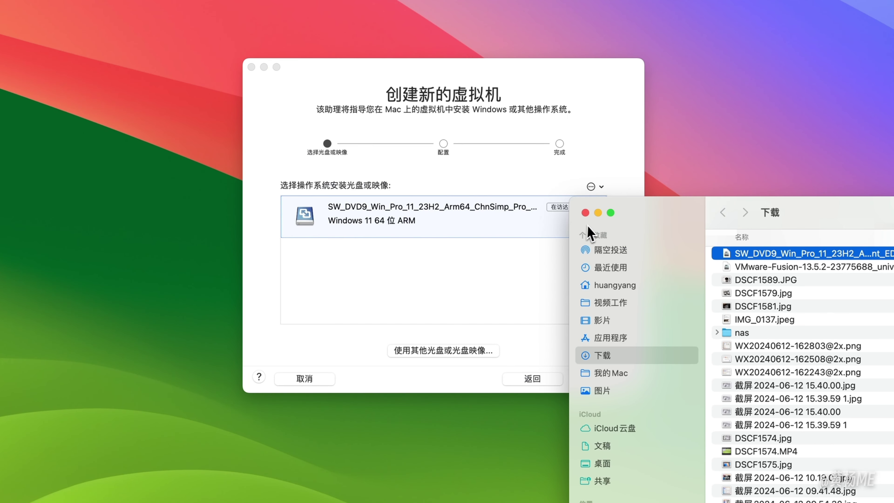
left_click(585, 213)
left_click(623, 379)
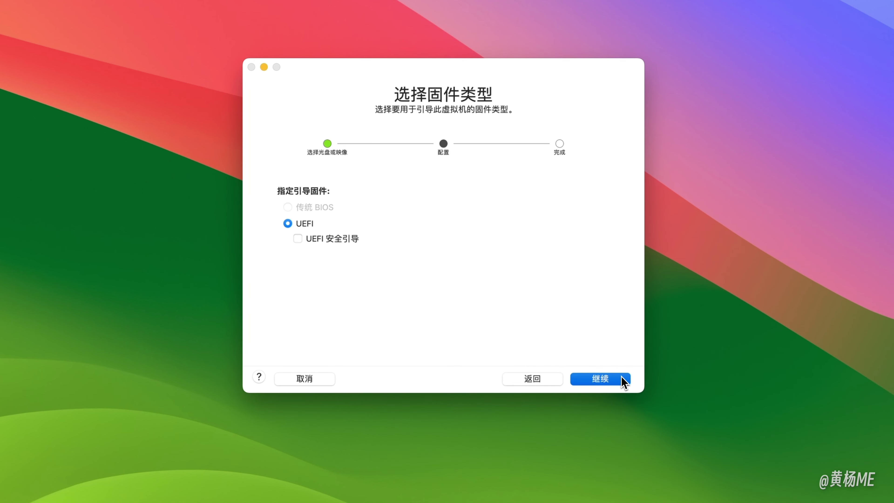
left_click(623, 379)
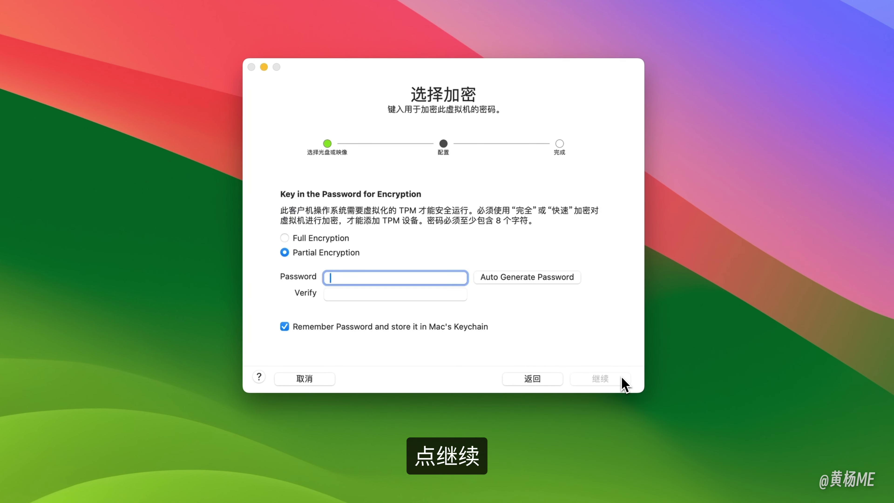
Step: Auto-generate the partial encryption password, and save the virtual machine as "Windows 11 64 位 ARM" in the 虚拟机 folder
left_click(558, 281)
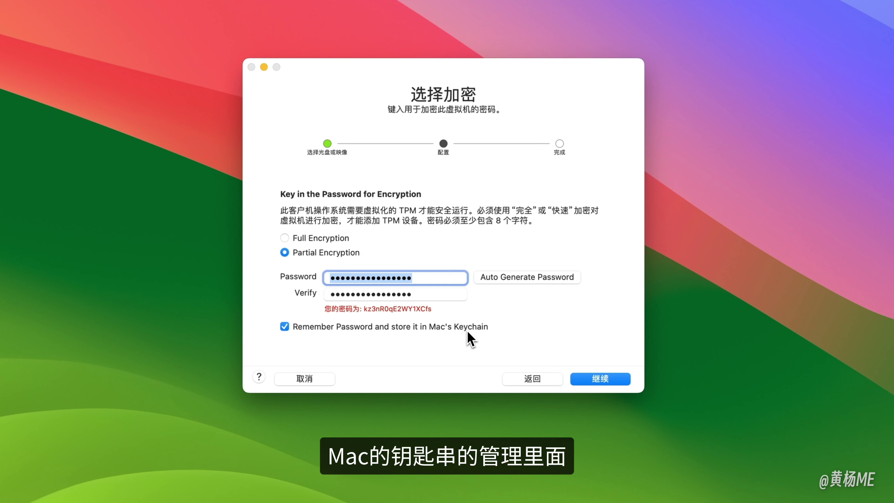
left_click(616, 380)
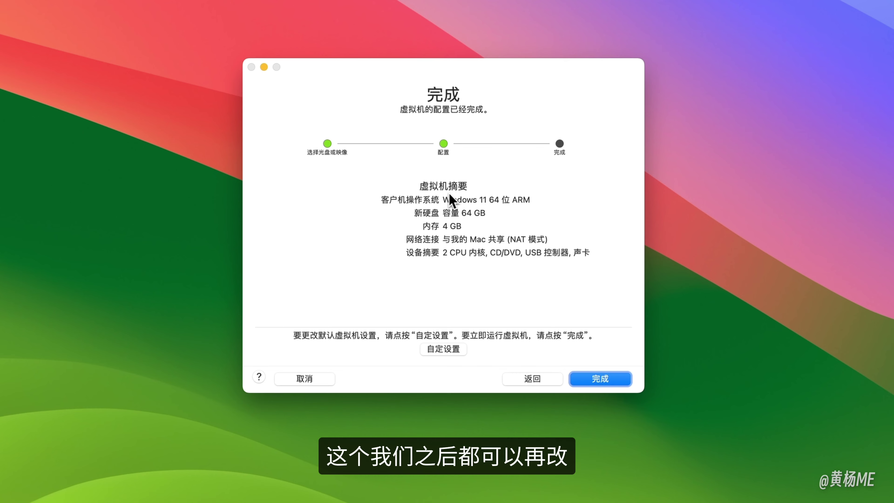
left_click(600, 378)
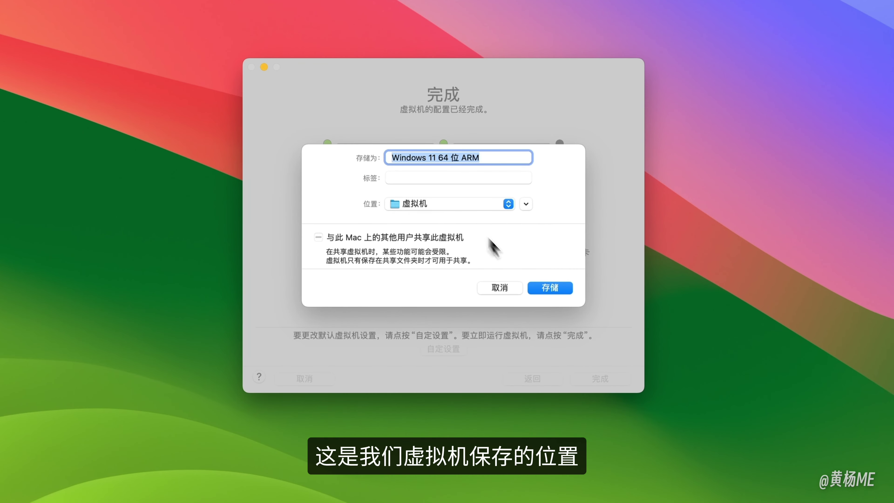
left_click(549, 287)
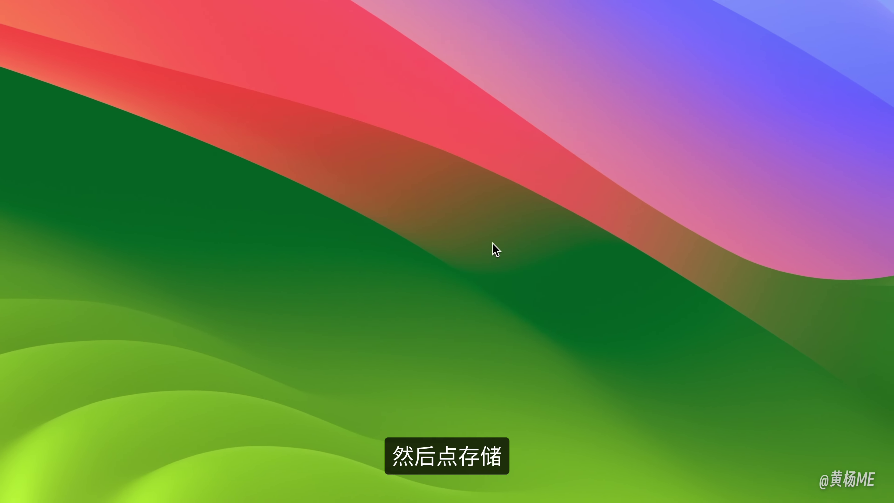
Step: Start the virtual machine and boot it from the Windows installation disc
left_click(398, 200)
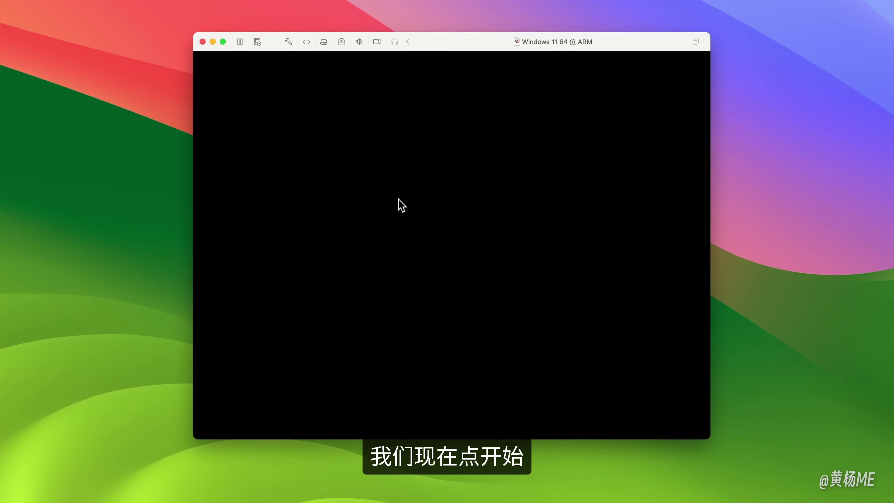
left_click(416, 197)
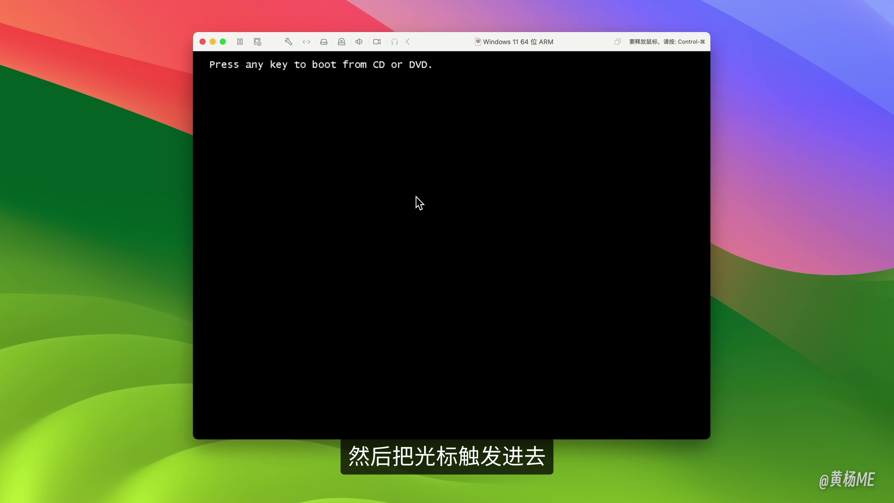
key("Return")
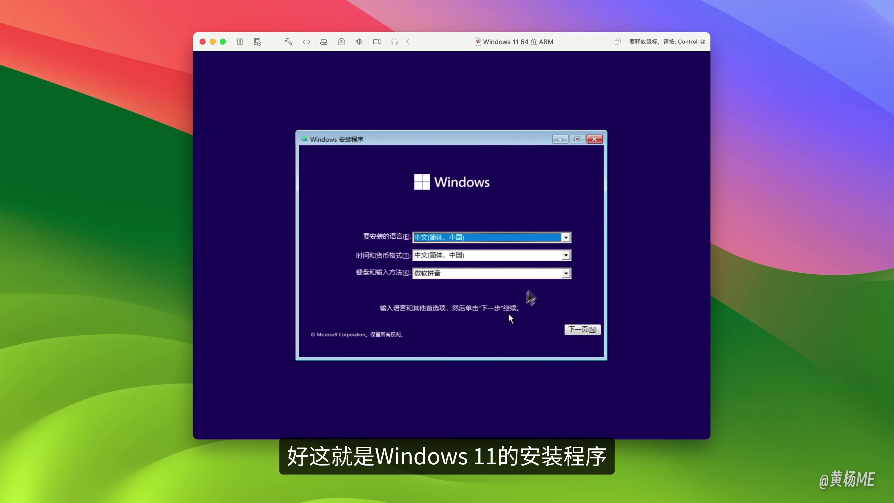
Step: Accept the Chinese language and Microsoft Pinyin input settings, start the installation, and choose the Windows 11 专业版 edition
left_click(580, 330)
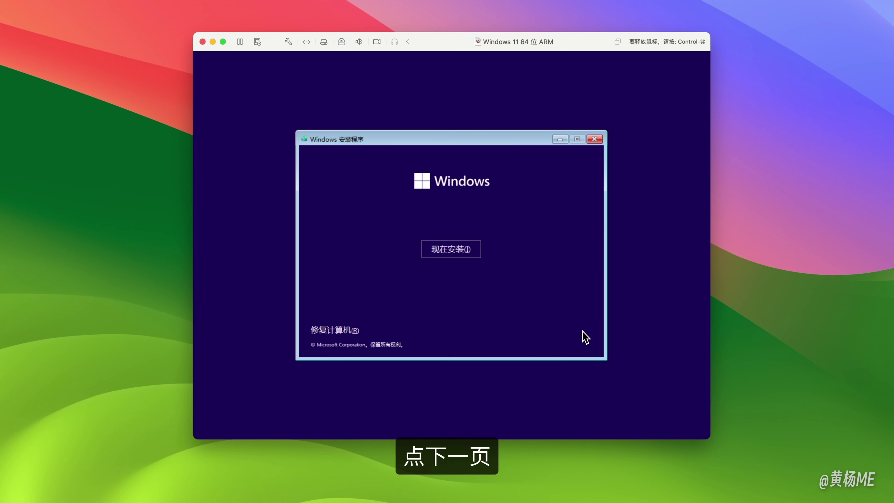
left_click(473, 254)
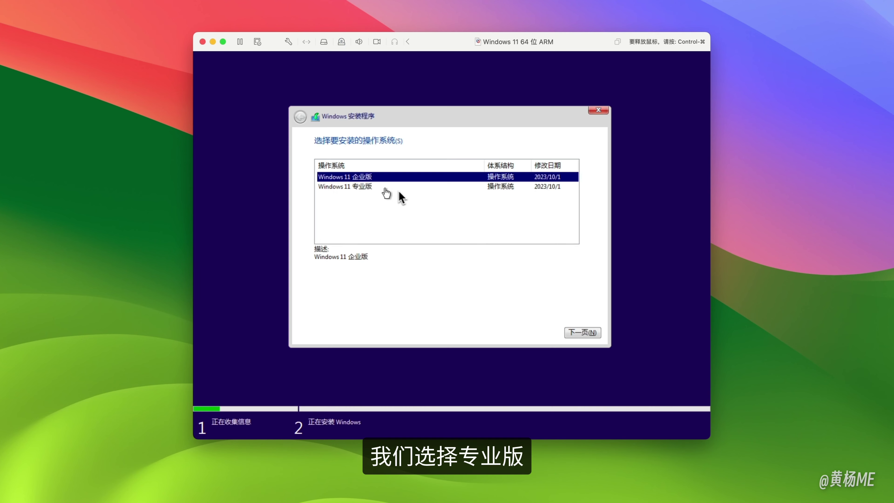
left_click(374, 187)
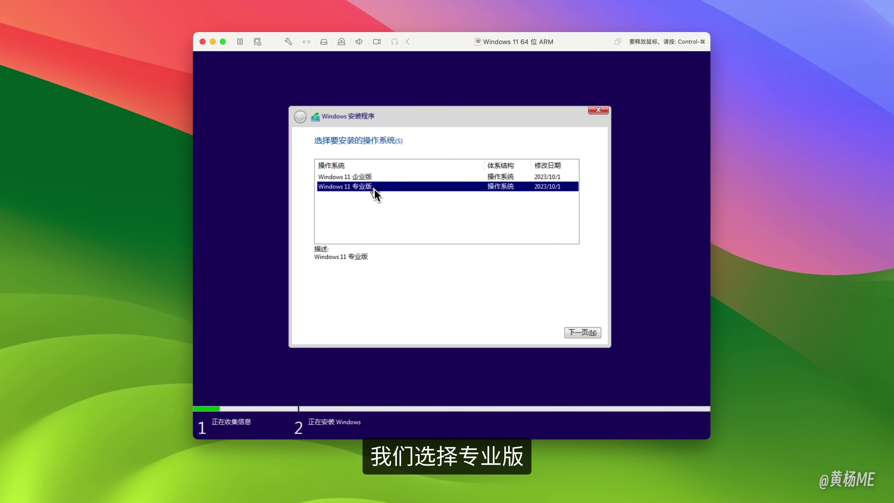
left_click(586, 332)
Step: Accept the licence terms and run a custom Windows-only installation on the unallocated space of drive 0
left_click(507, 316)
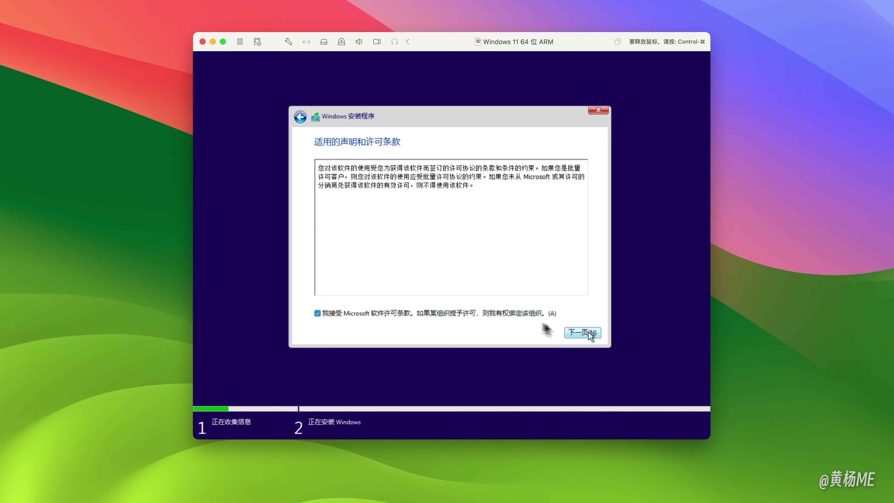
left_click(581, 332)
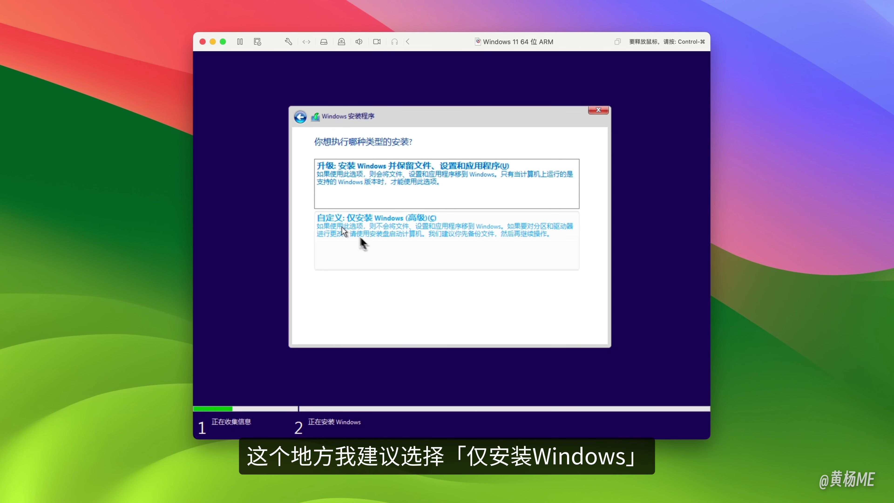
left_click(470, 254)
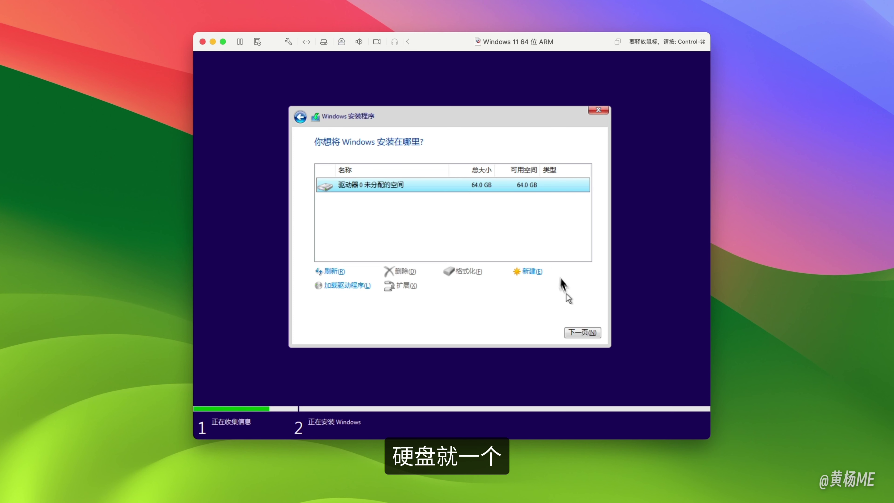
left_click(588, 332)
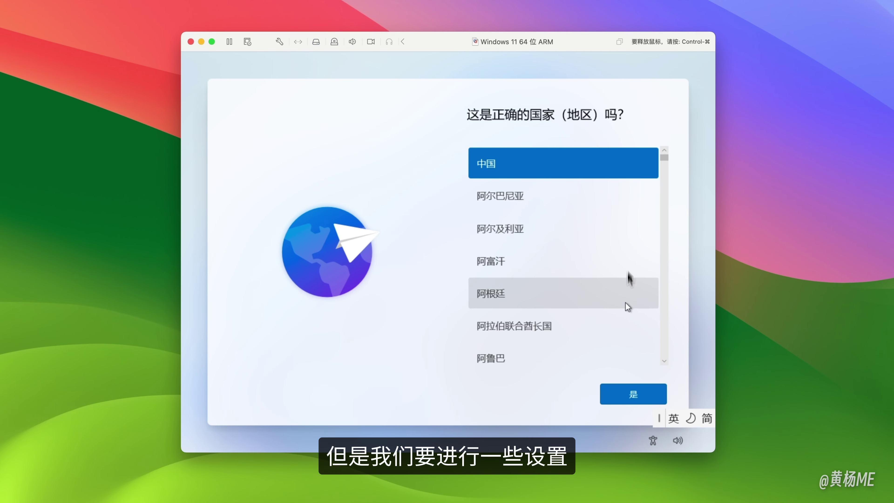
Step: Confirm 中国 as the region and 微软拼音 as the input method, without adding a second keyboard layout
left_click(652, 395)
left_click(652, 394)
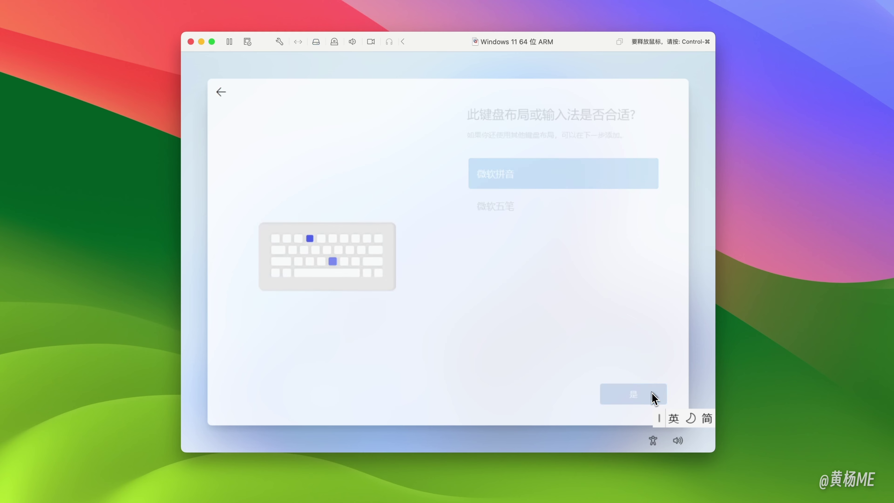
left_click(652, 394)
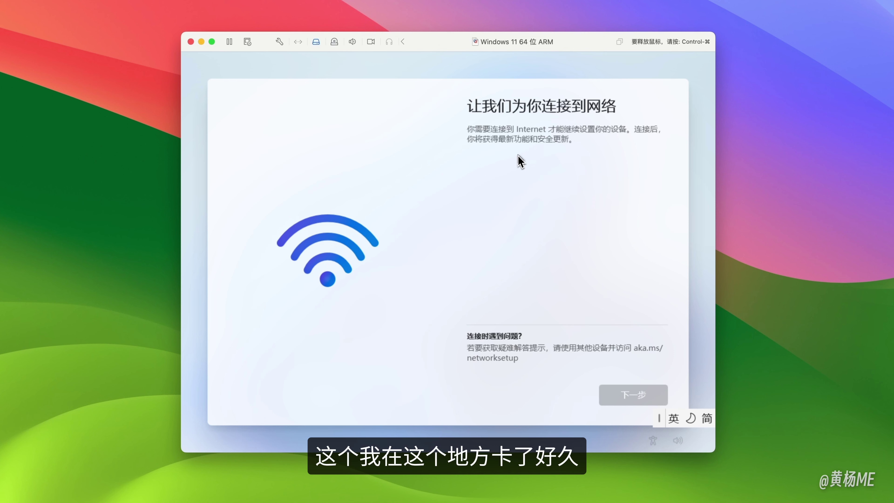
Step: Connect the attached USB devices to the Windows virtual machine and continue past the network connection page
left_click(298, 42)
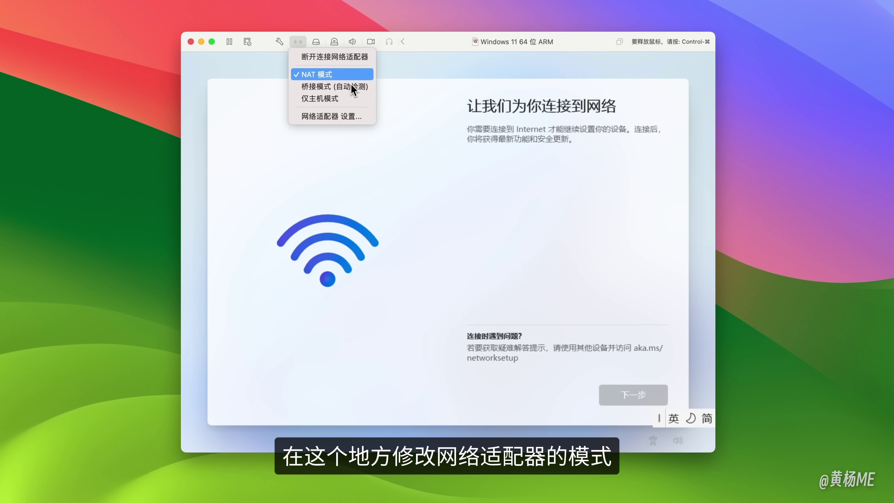
left_click(438, 74)
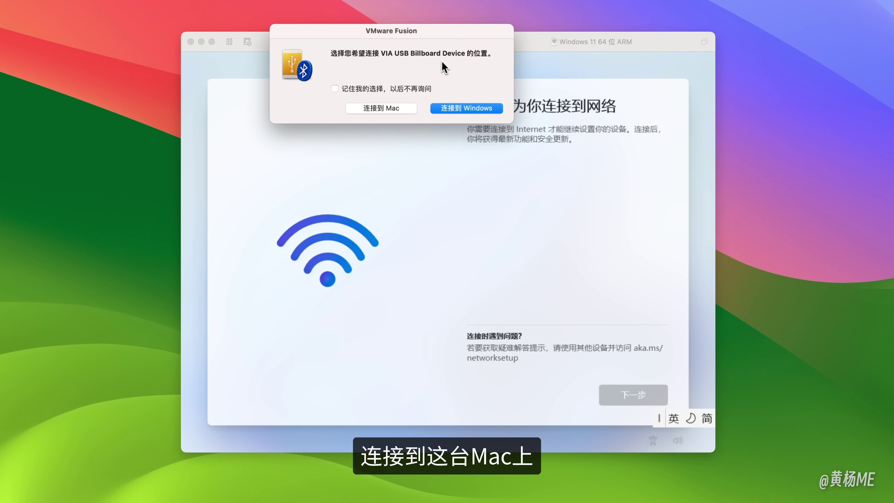
left_click(495, 113)
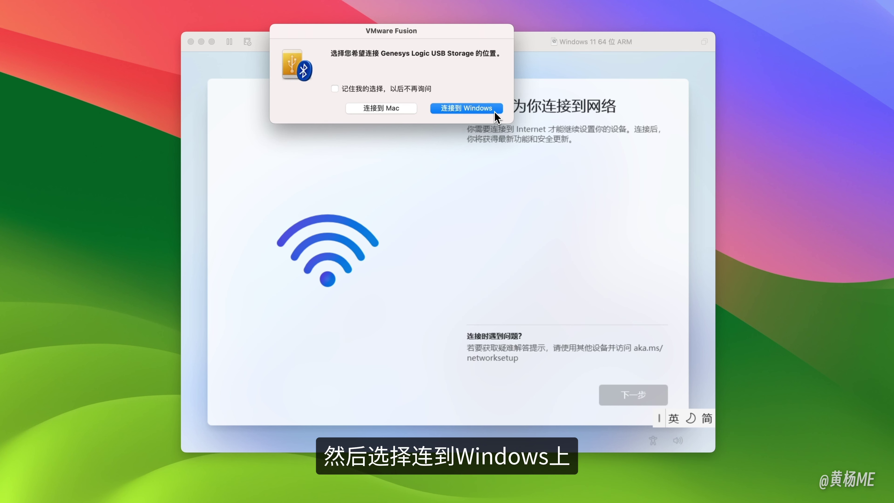
left_click(495, 113)
left_click(495, 113)
left_click(495, 112)
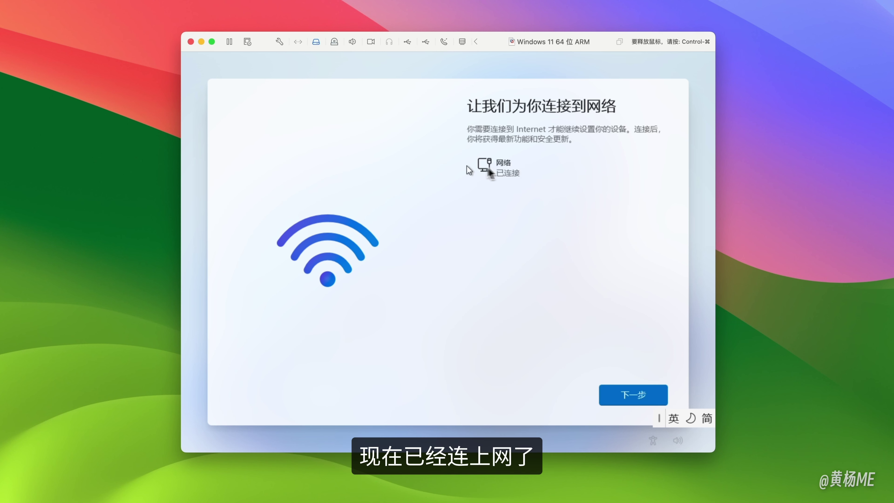
left_click(654, 397)
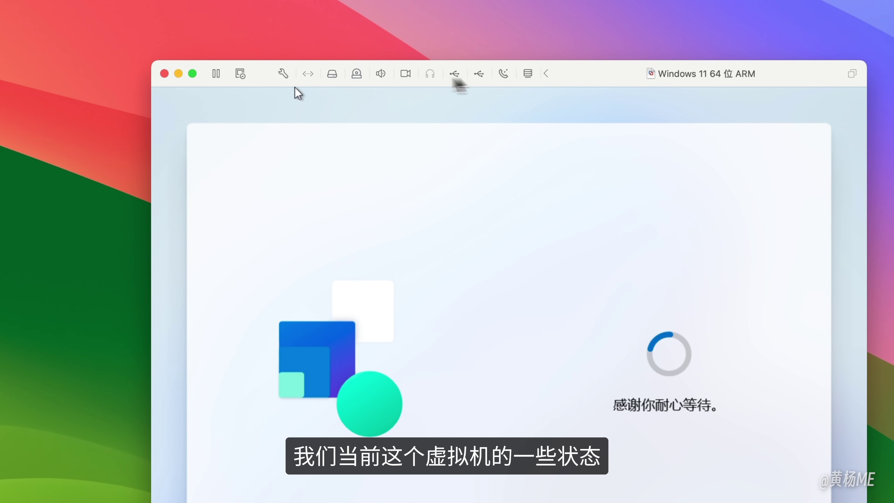
Step: Review the virtual machine's processor and memory settings and its available device and power commands
left_click(307, 74)
left_click(337, 81)
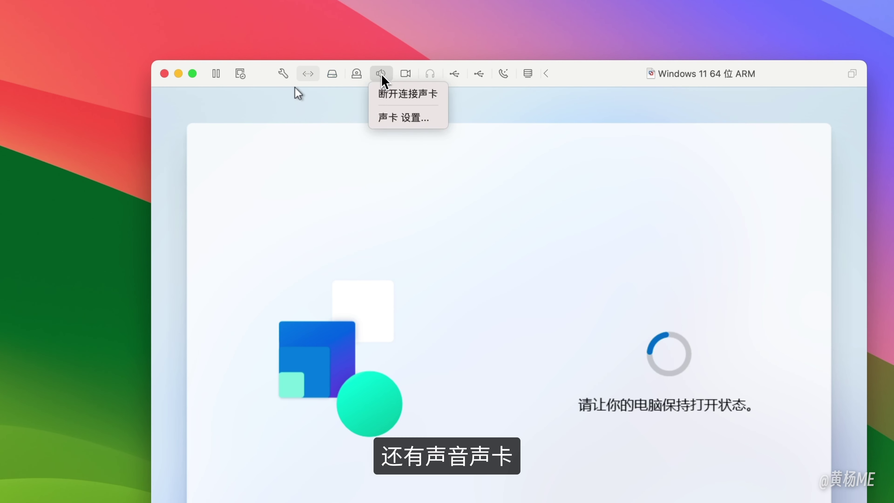
left_click(282, 74)
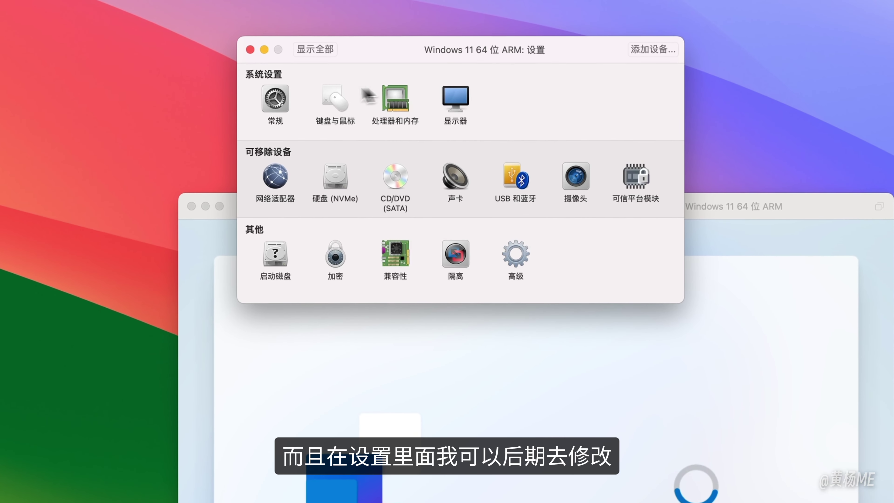
left_click(403, 106)
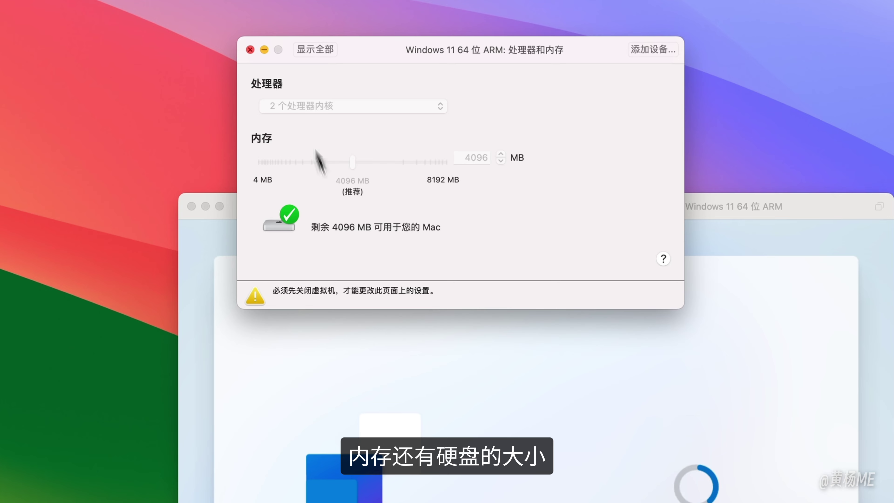
left_click(315, 49)
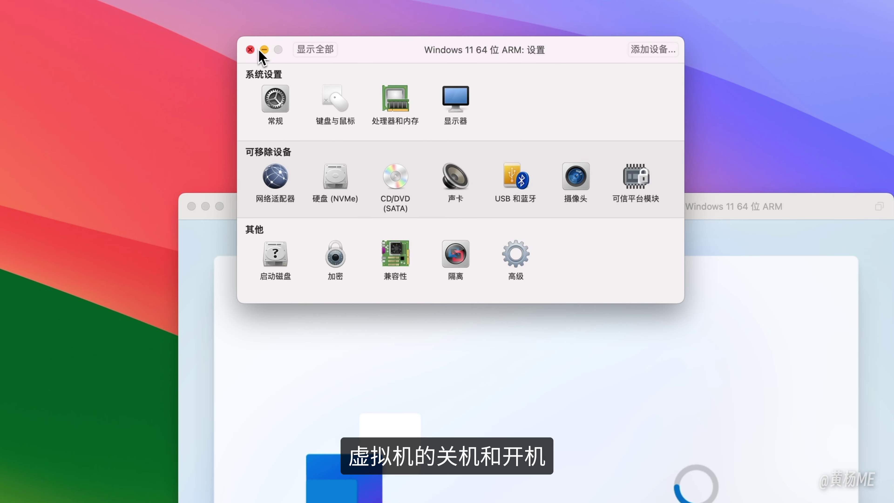
left_click(250, 49)
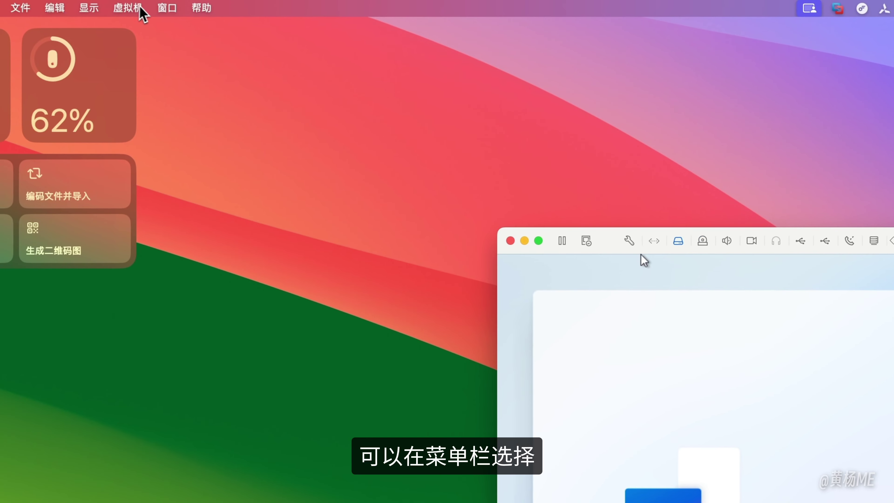
left_click(135, 10)
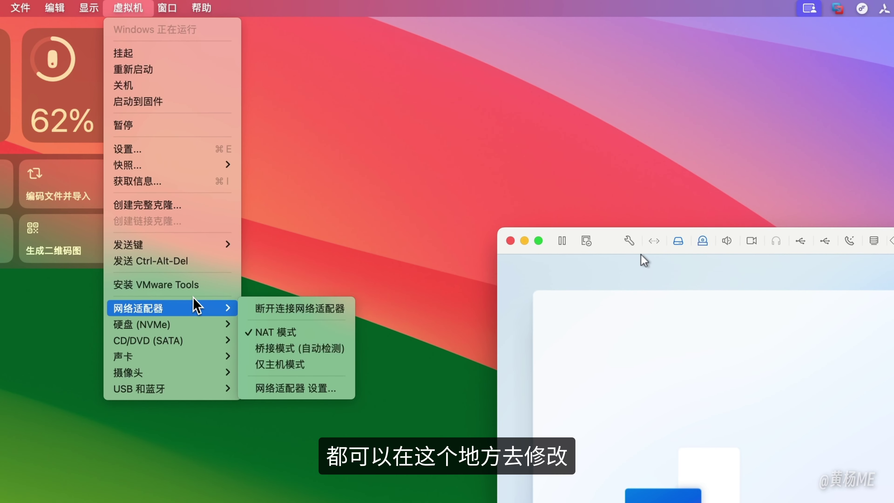
Step: Give the Windows device a name using the owner's first name and continue the setup
mouse_move(202, 373)
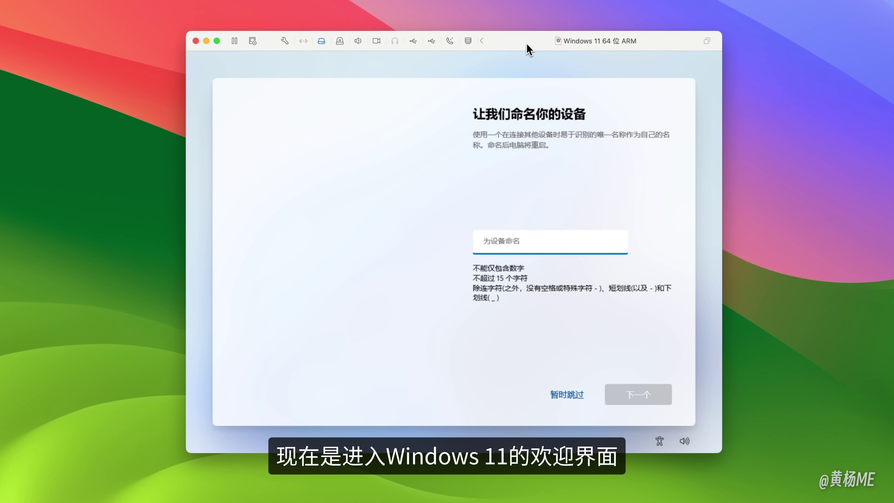
left_click(526, 246)
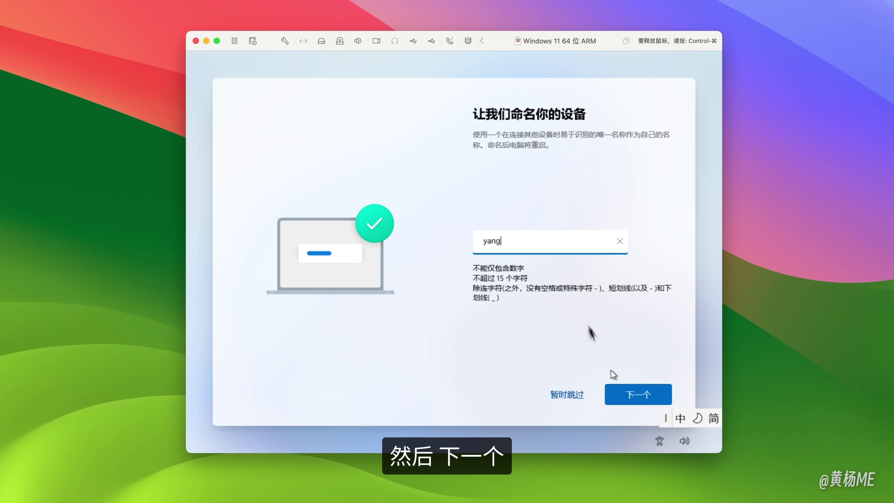
left_click(636, 394)
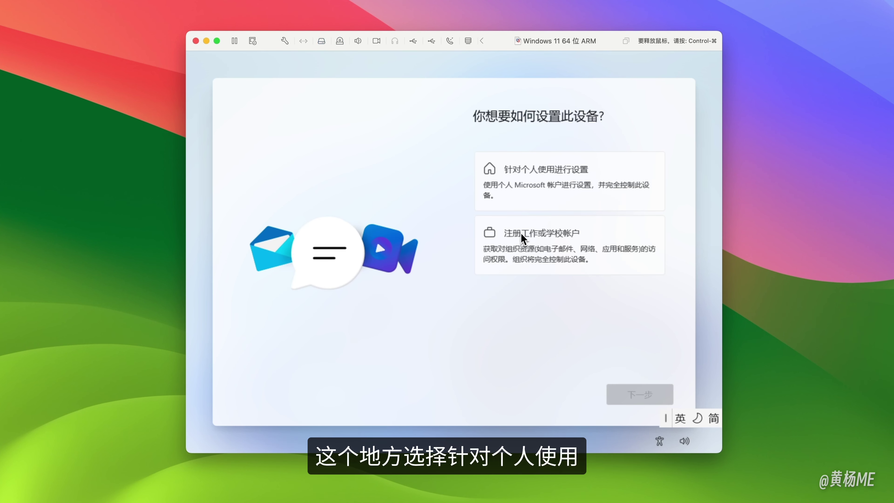
Step: Set up the device for personal use (针对个人使用进行设置) and submit the Microsoft account e-mail to sign in
left_click(569, 181)
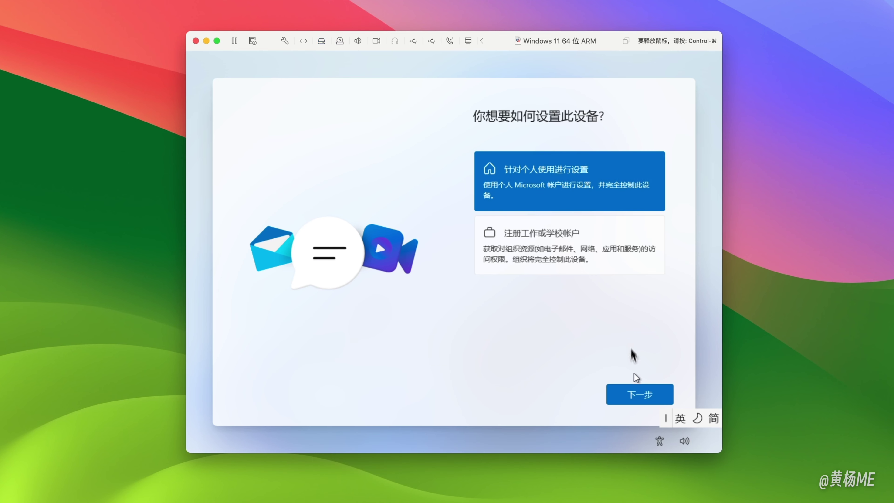
left_click(635, 393)
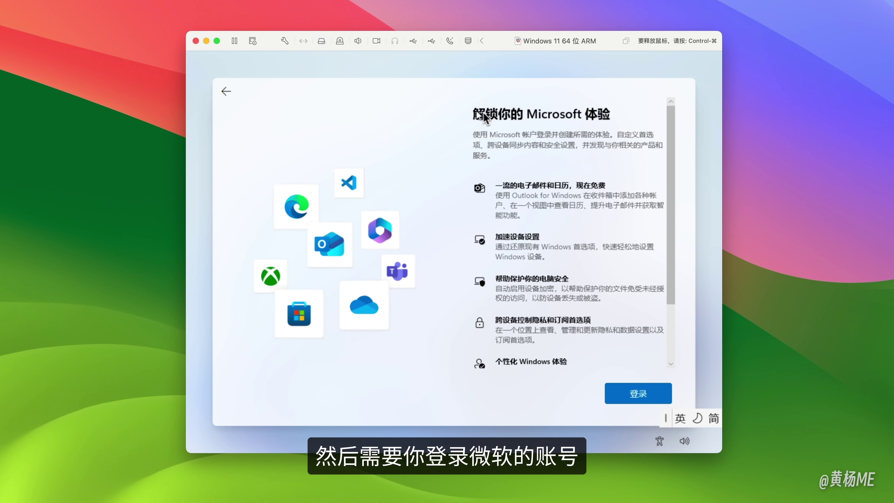
scroll(564, 184, "down", 3)
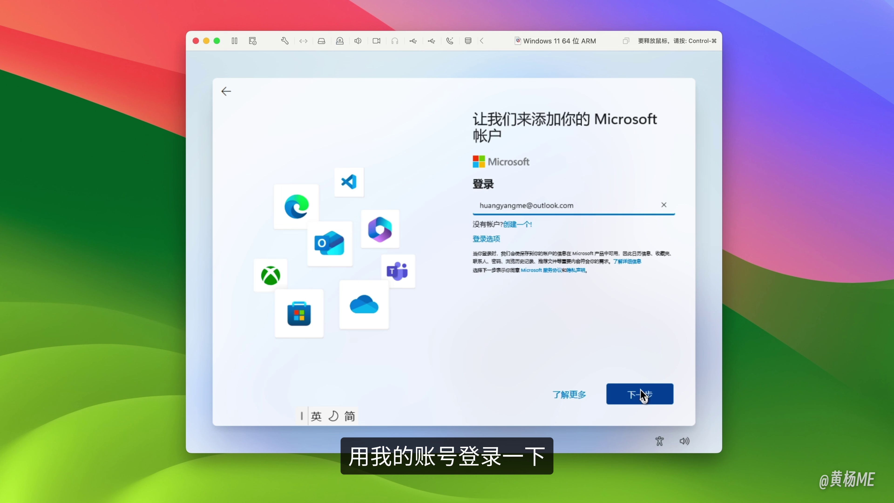
left_click(638, 393)
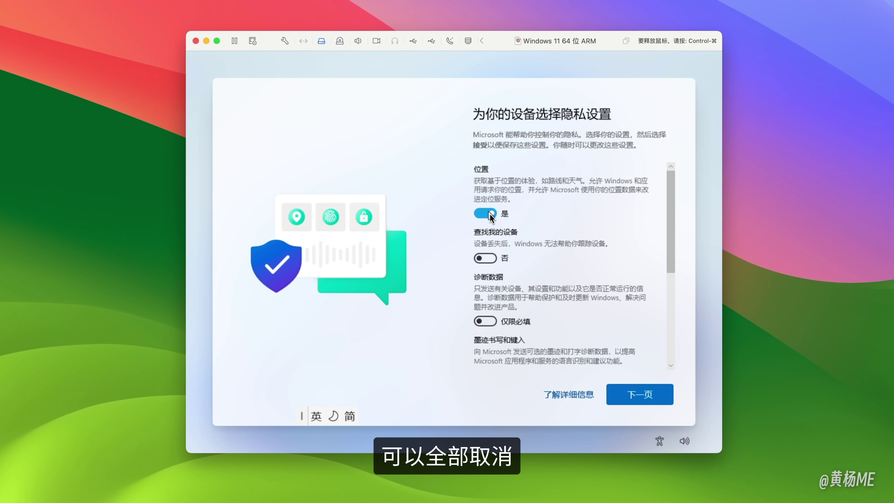
Step: Turn off all privacy settings, including location, inking, tailored experiences and advertising ID, accept them, and skip the usage customization
left_click(490, 214)
scroll(574, 253, "down", 5)
left_click(493, 263)
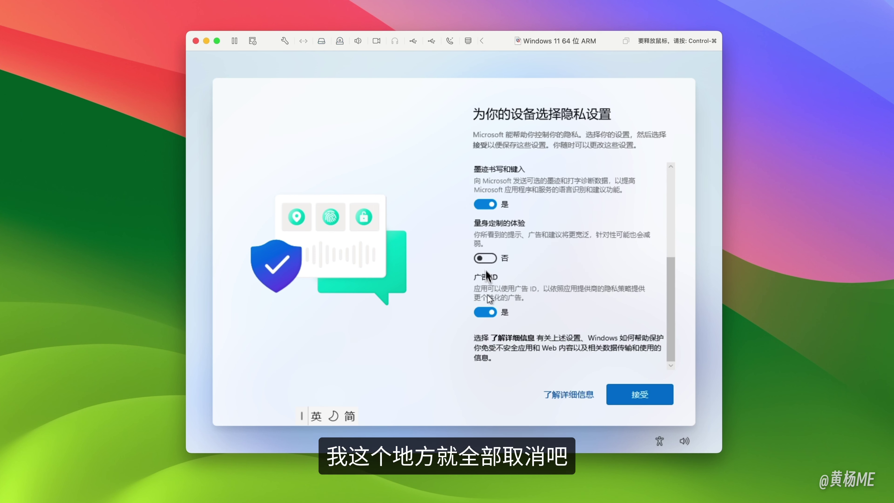
left_click(488, 311)
left_click(485, 207)
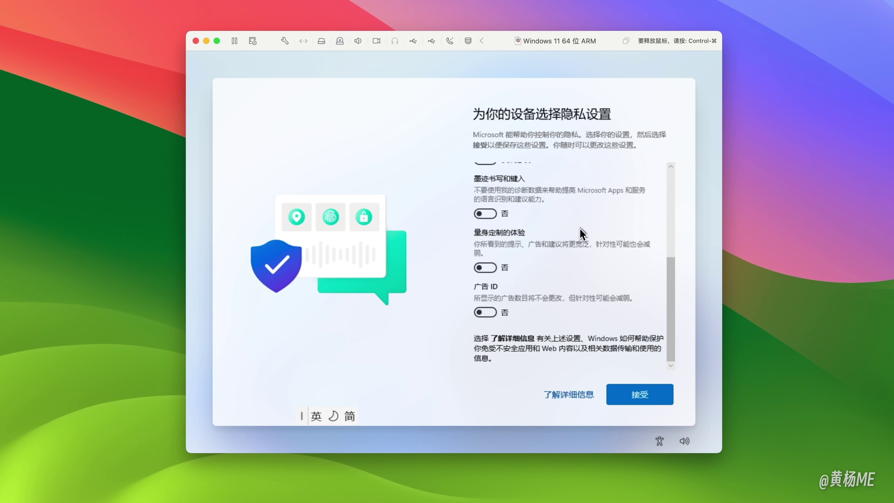
scroll(581, 232, "up", 5)
left_click(646, 394)
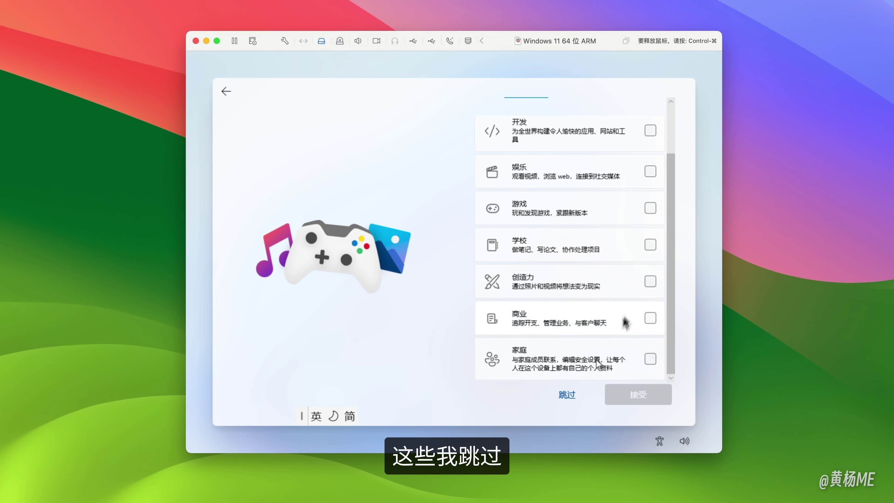
left_click(569, 391)
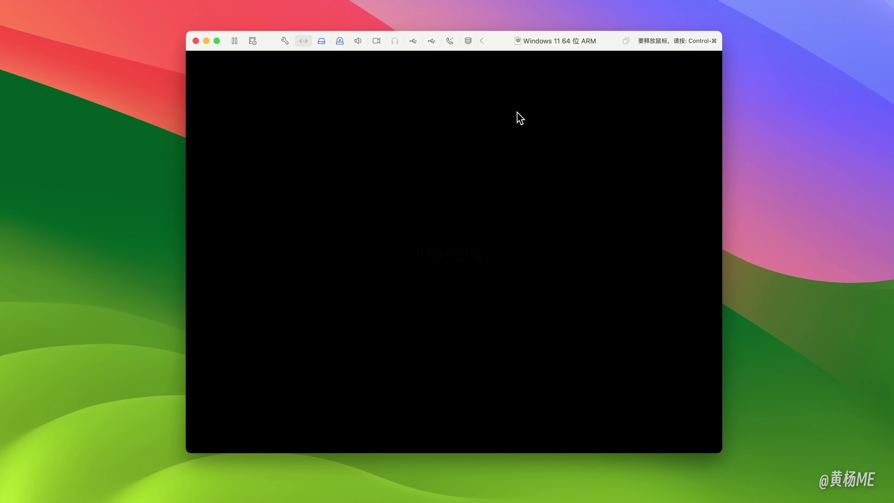
Step: Check the scaling and resolution options in the Windows display settings, and close the settings
key("super")
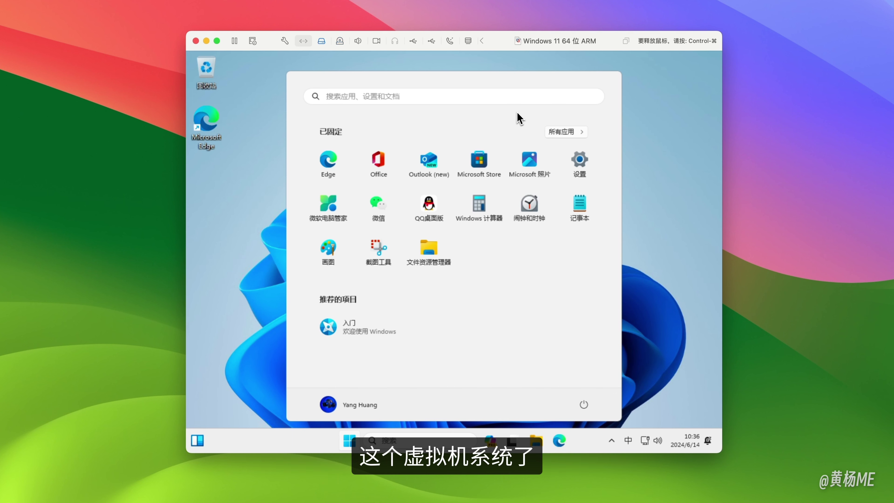
left_click(376, 66)
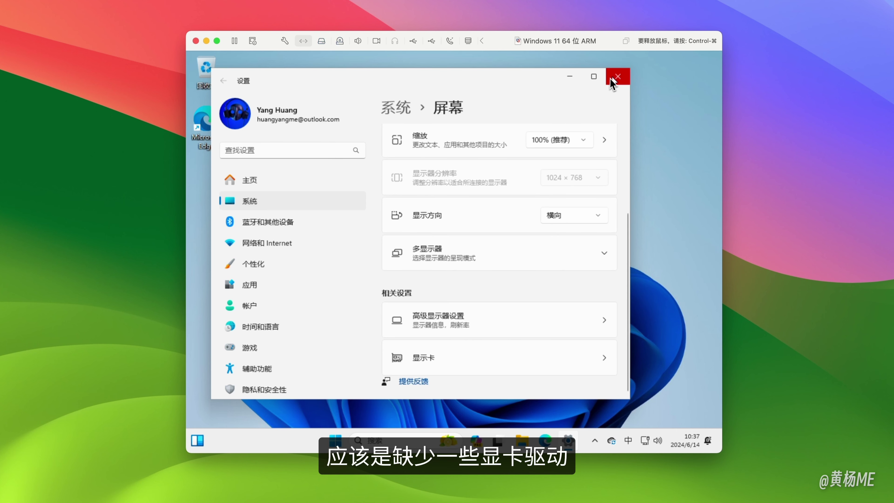
left_click(617, 76)
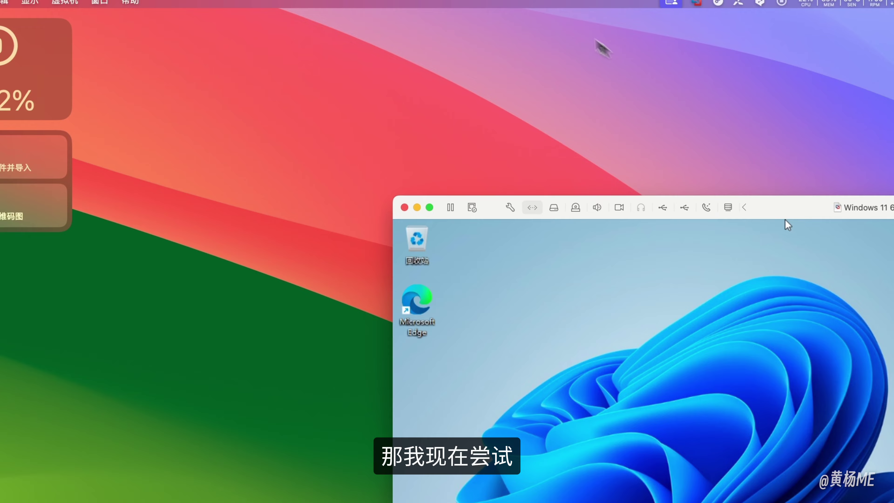
Step: Connect the VMware Tools installer disc to the virtual machine, run its setup.exe and allow it to make changes
left_click(65, 1)
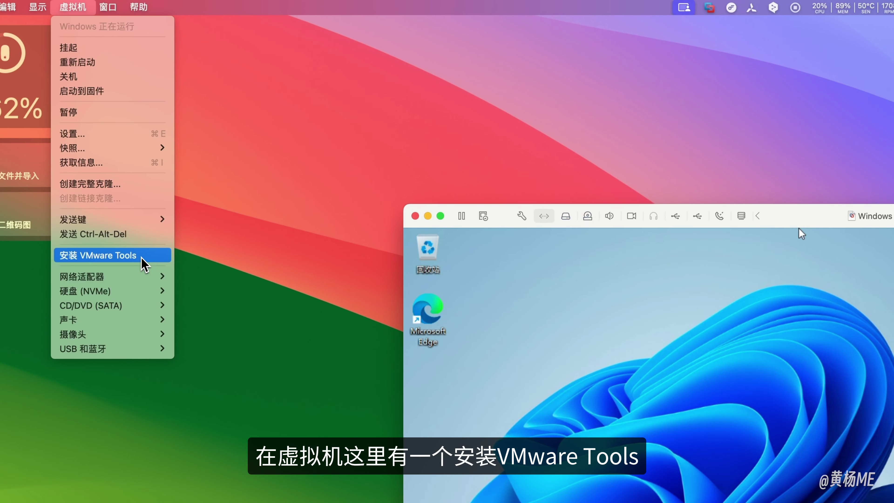
left_click(144, 264)
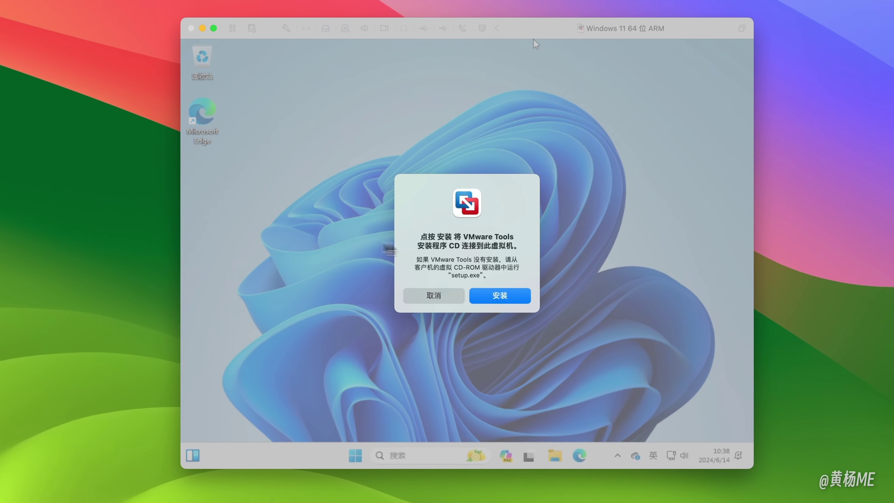
left_click(515, 296)
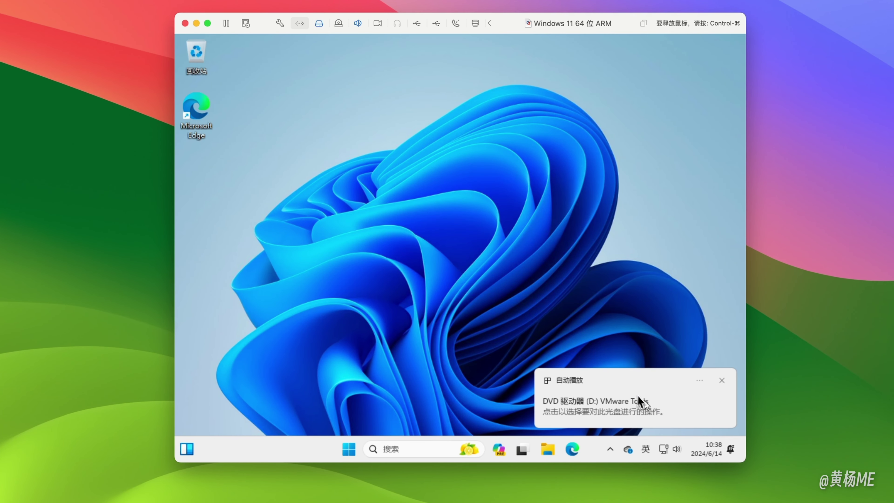
left_click(642, 407)
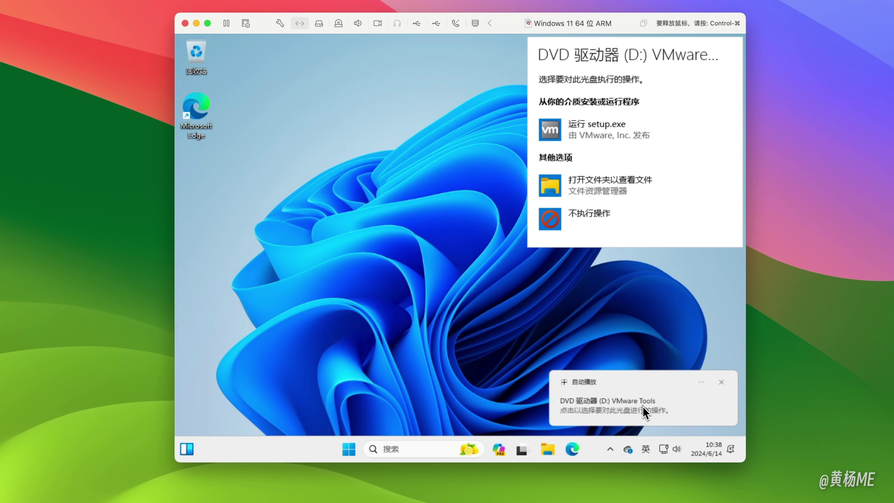
left_click(656, 139)
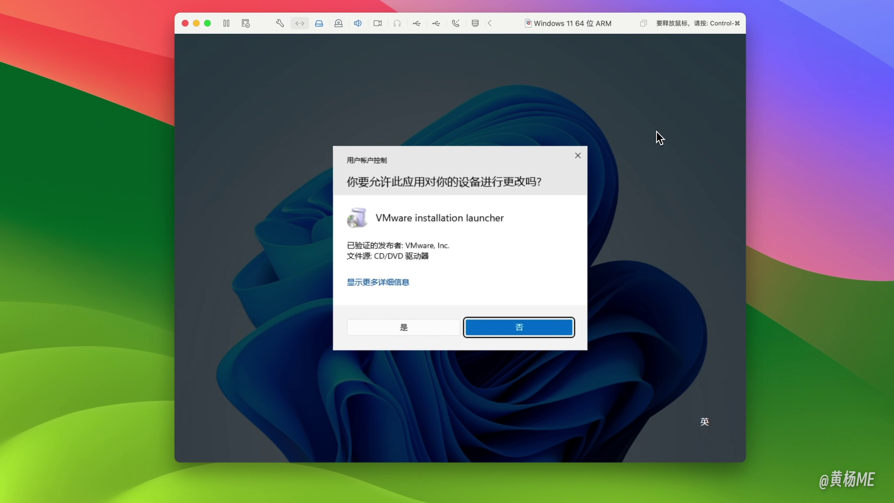
left_click(438, 328)
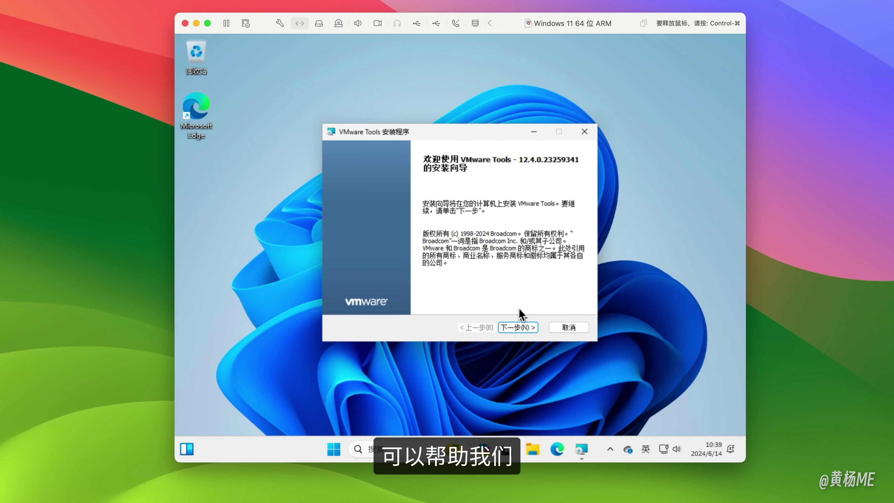
Step: Install VMware Tools with the default options and finish the setup wizard
left_click(528, 330)
left_click(528, 330)
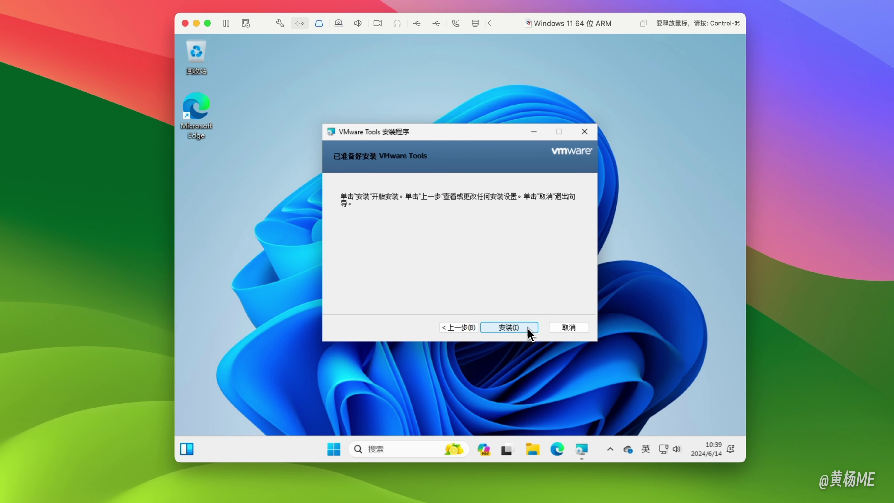
left_click(528, 329)
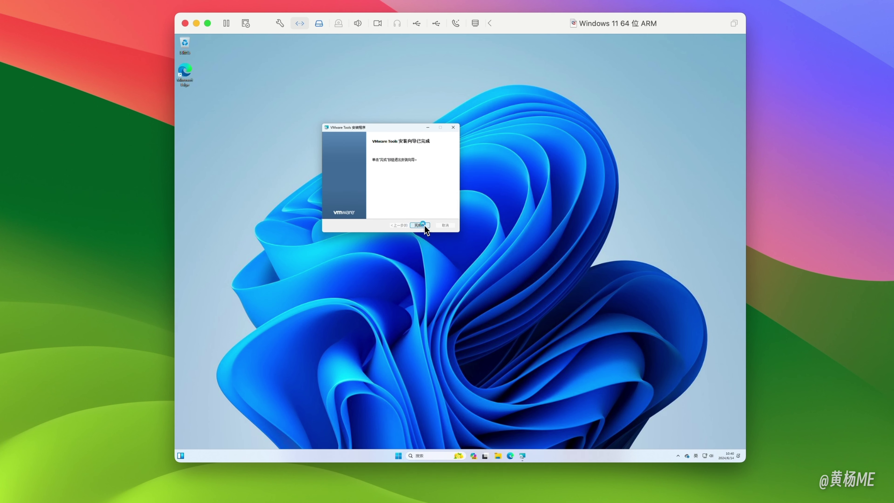
left_click(420, 225)
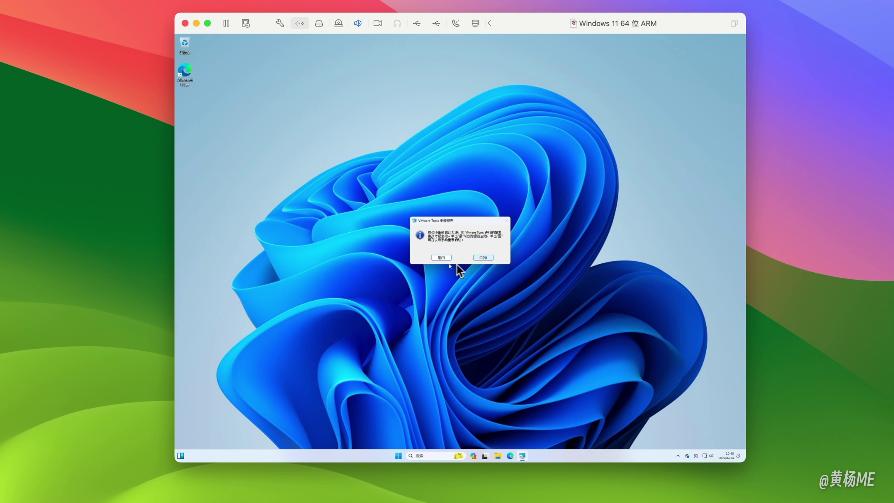
Step: Restart Windows to apply the VMware Tools configuration and sign in from the lock screen
left_click(444, 258)
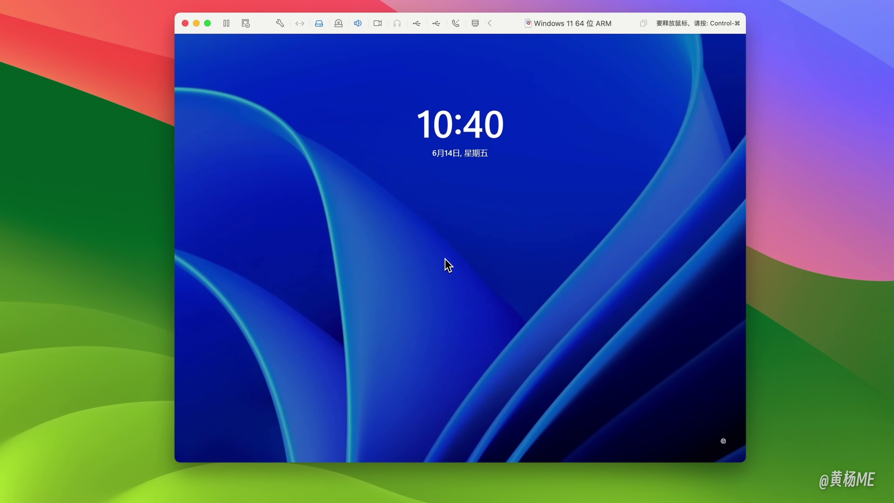
left_click(448, 265)
key("Return")
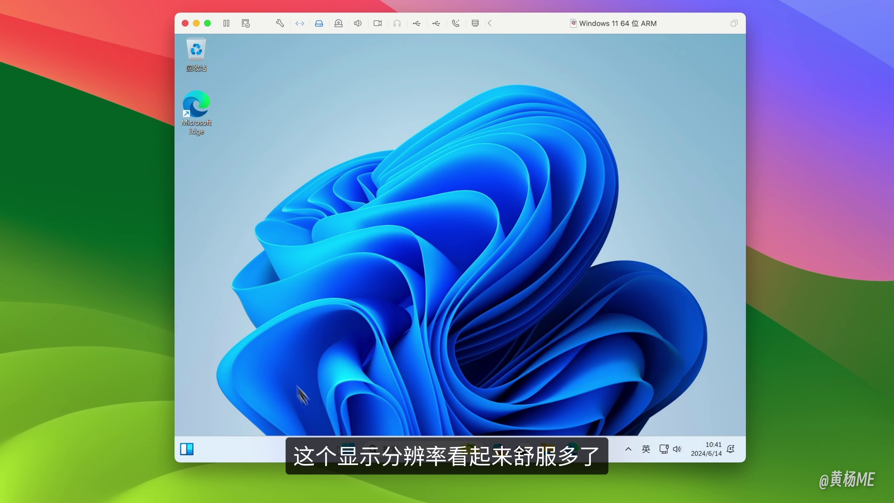
Step: Set the Windows display resolution to 3840 × 2160 and keep the changed display settings
key("super")
left_click(230, 214)
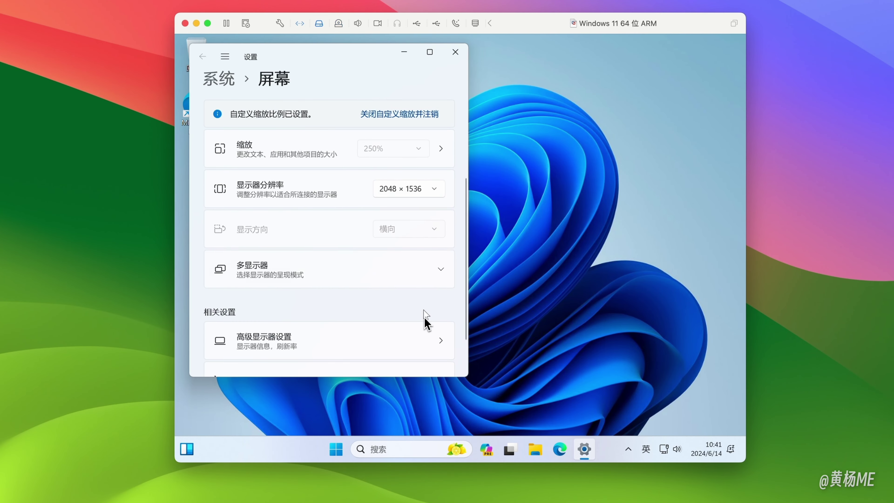
left_click(432, 192)
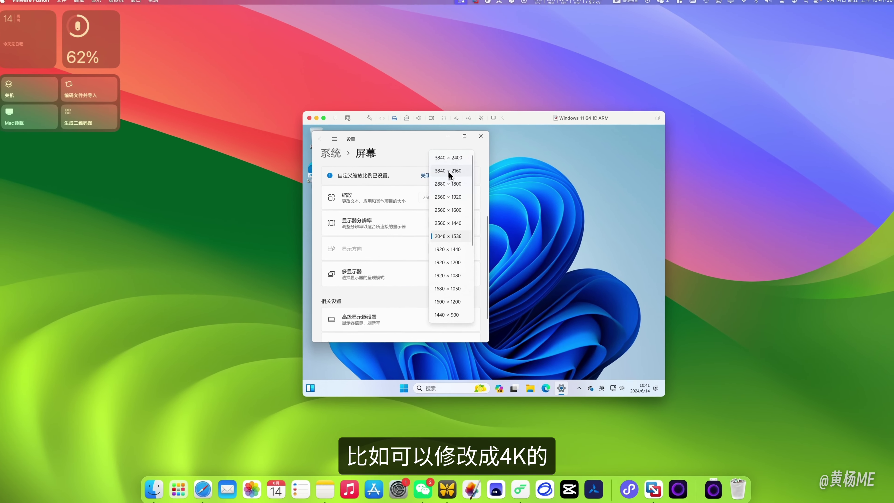
left_click(439, 156)
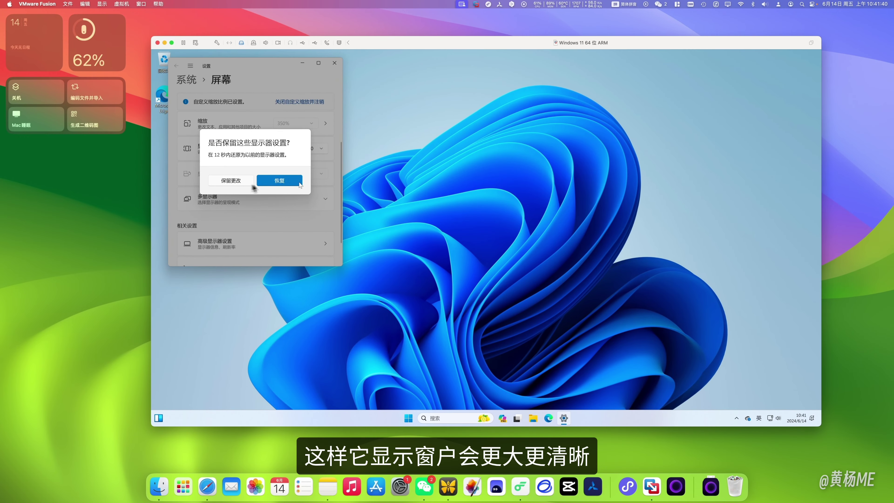
left_click(261, 183)
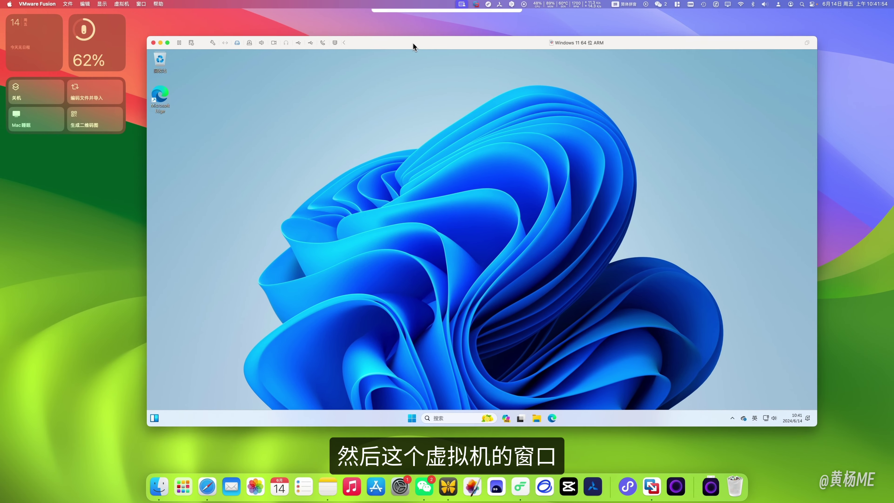